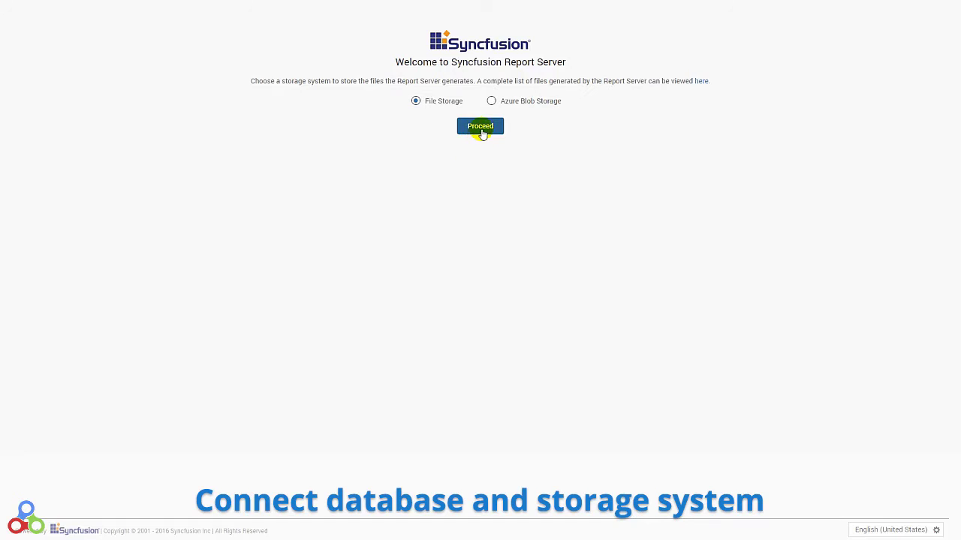
# Step: Keep file storage, create the system administrator account, and log in to All Reports
pyautogui.click(482, 132)
pyautogui.click(473, 166)
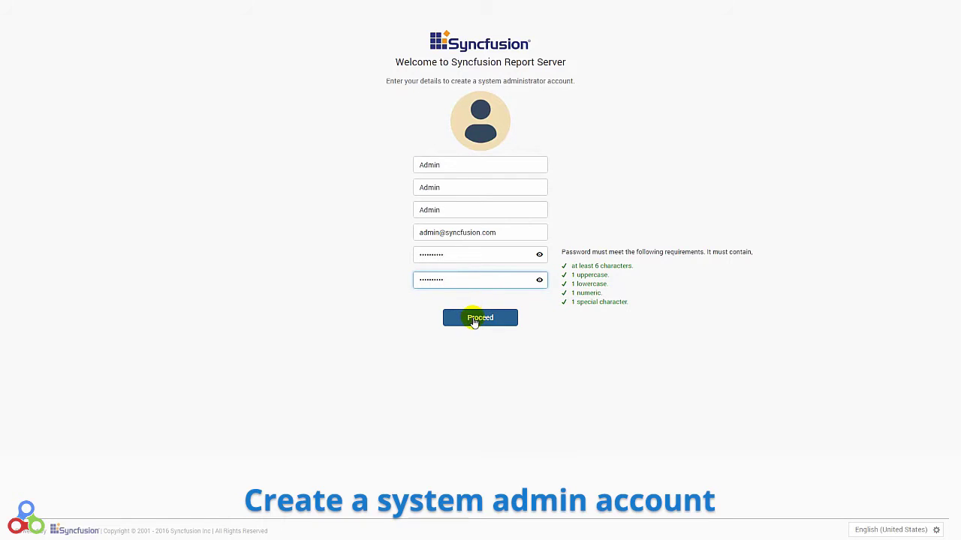
pyautogui.click(474, 318)
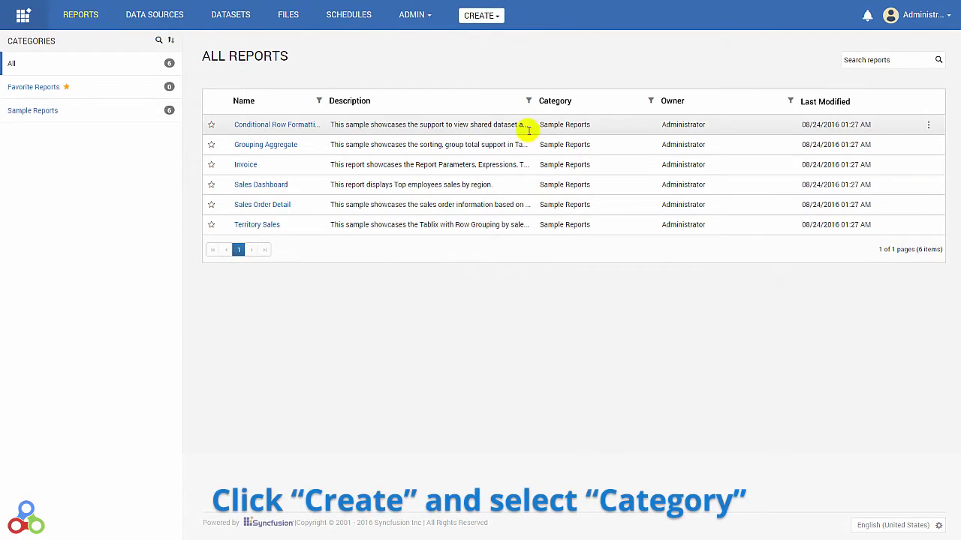
# Step: Create a category named Sales with the description 'Report for Sales'
pyautogui.click(480, 15)
pyautogui.click(490, 81)
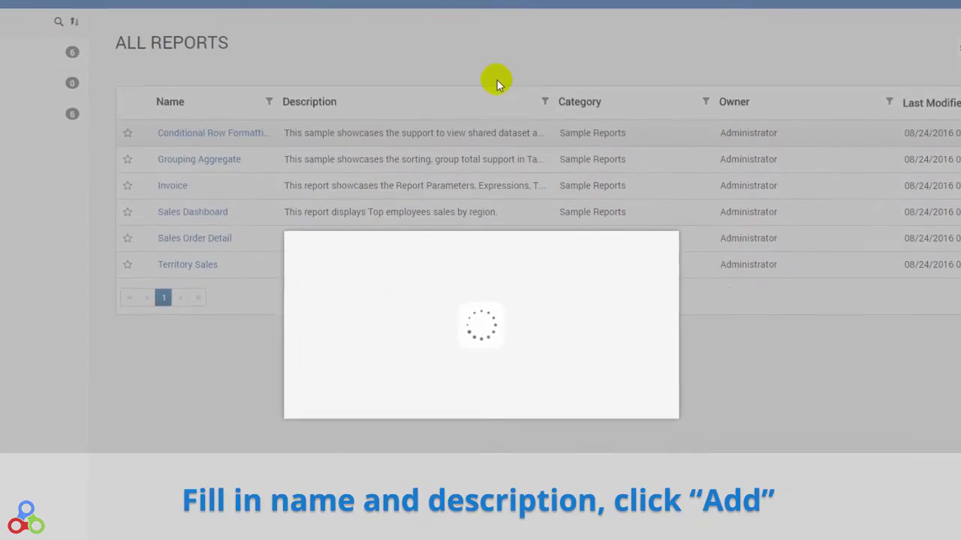
pyautogui.write('Sale')
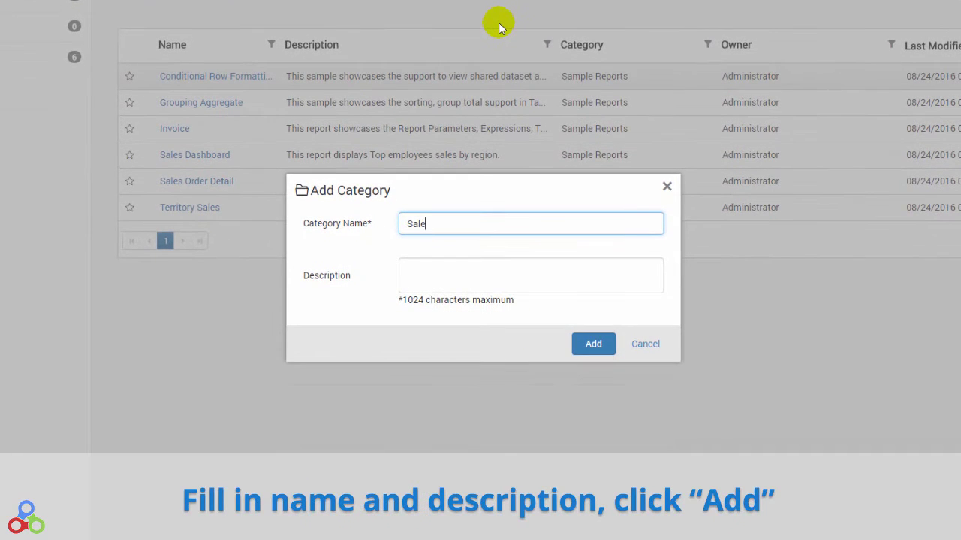
pyautogui.write('s')
pyautogui.click(463, 275)
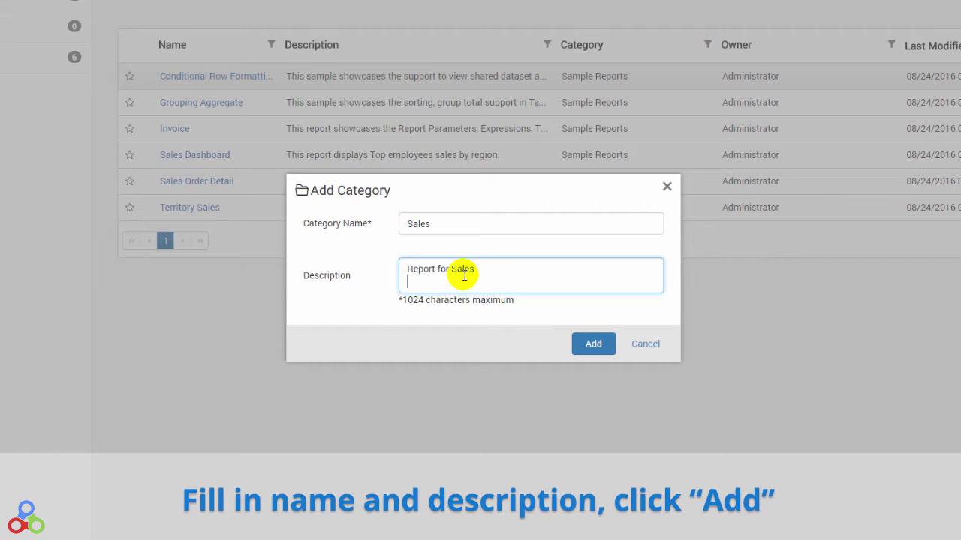
pyautogui.click(604, 341)
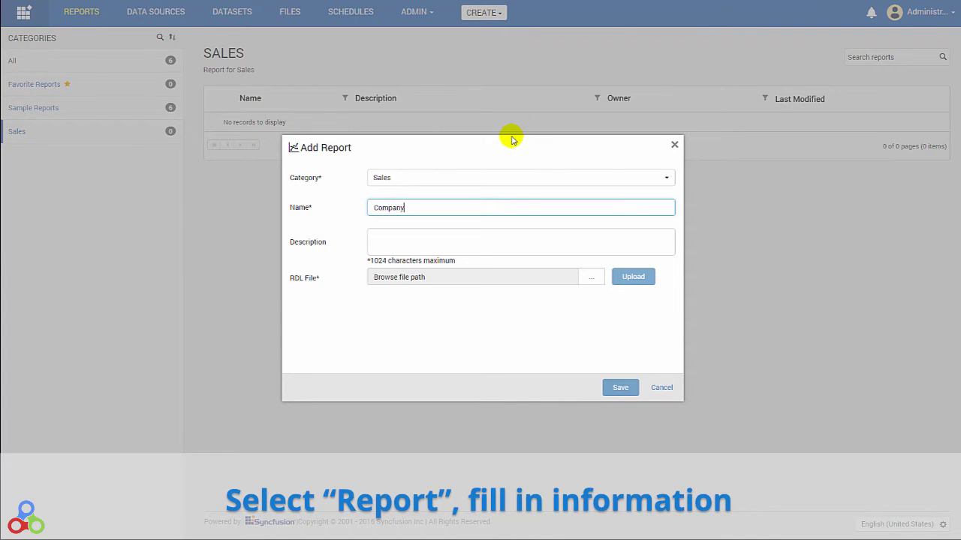
# Step: Upload Company Sales.rdl and save it as the Company Sales report in Sales
pyautogui.click(592, 278)
pyautogui.click(151, 70)
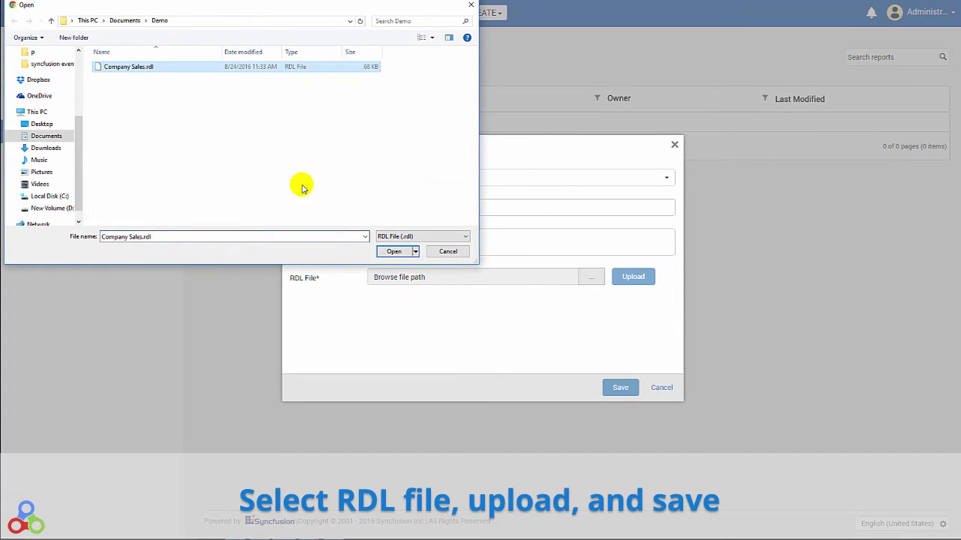
pyautogui.click(395, 251)
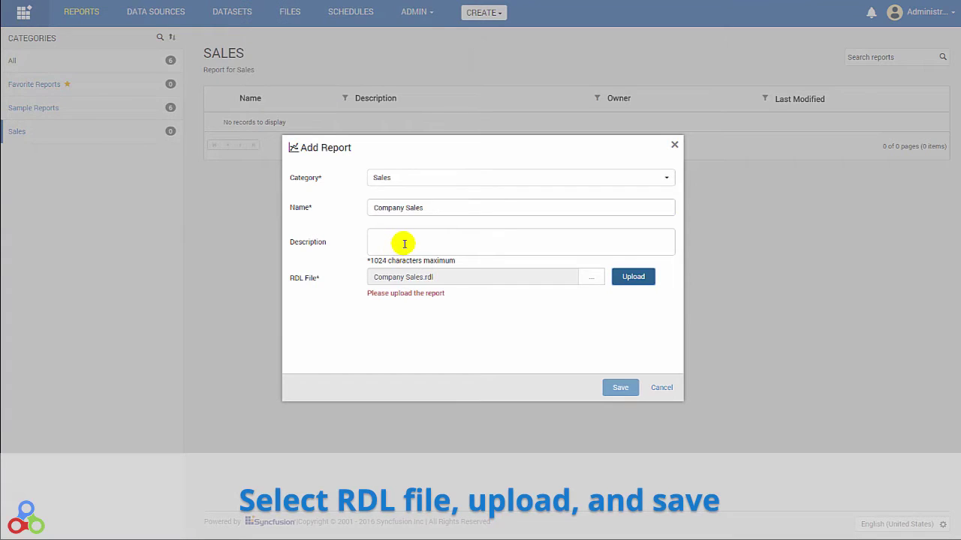
pyautogui.click(404, 244)
pyautogui.click(617, 276)
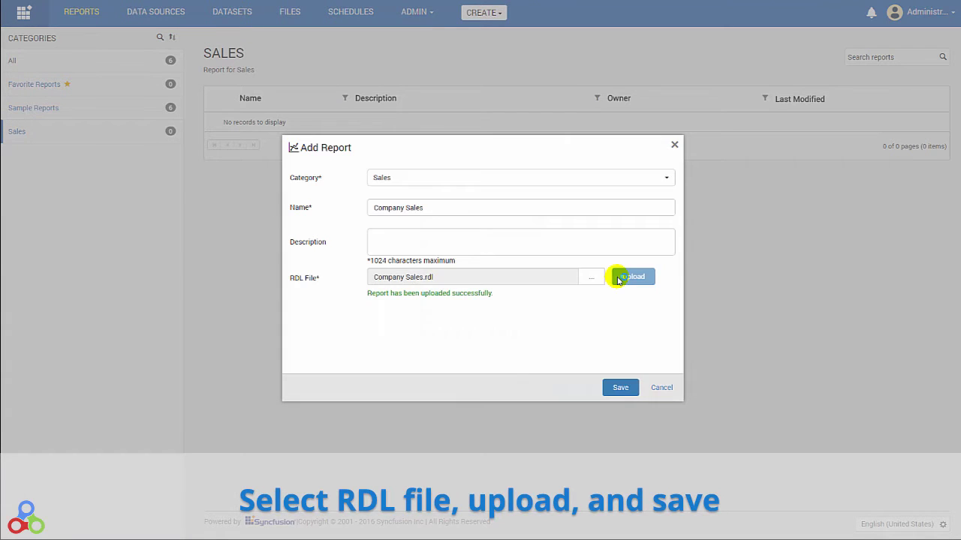
pyautogui.click(623, 388)
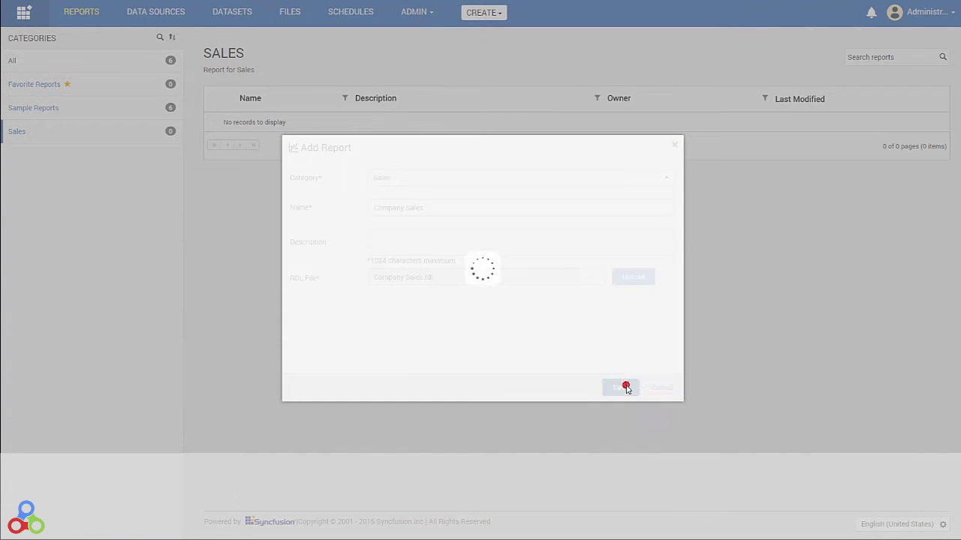
pyautogui.click(477, 293)
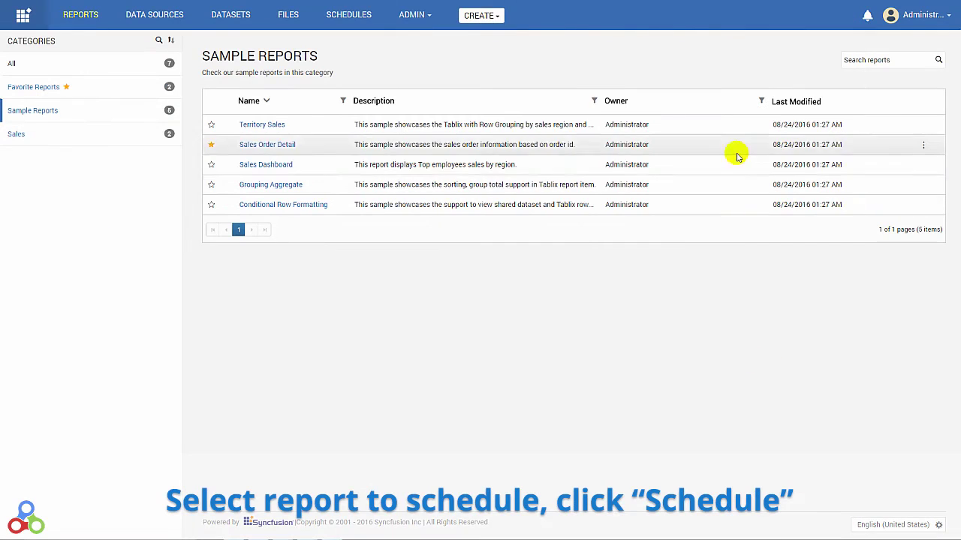
# Step: Set up an enabled Sales Alert schedule for Sales Dashboard, every 2 days from August 25
pyautogui.click(740, 163)
pyautogui.click(923, 164)
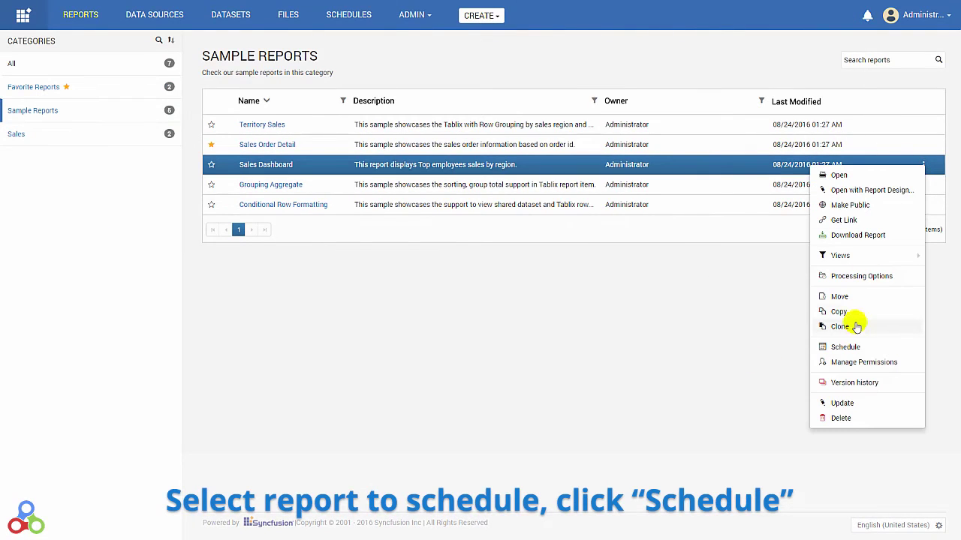
pyautogui.click(851, 347)
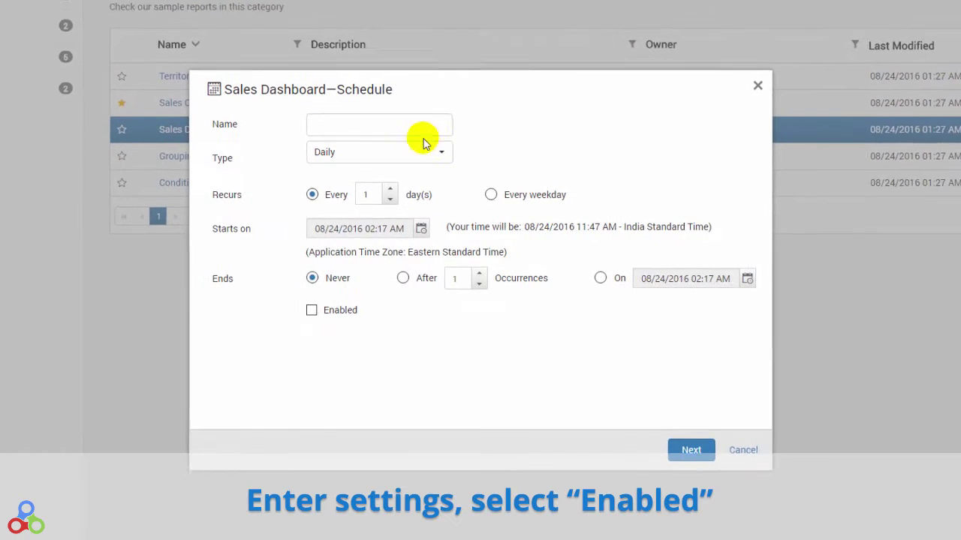
pyautogui.click(409, 125)
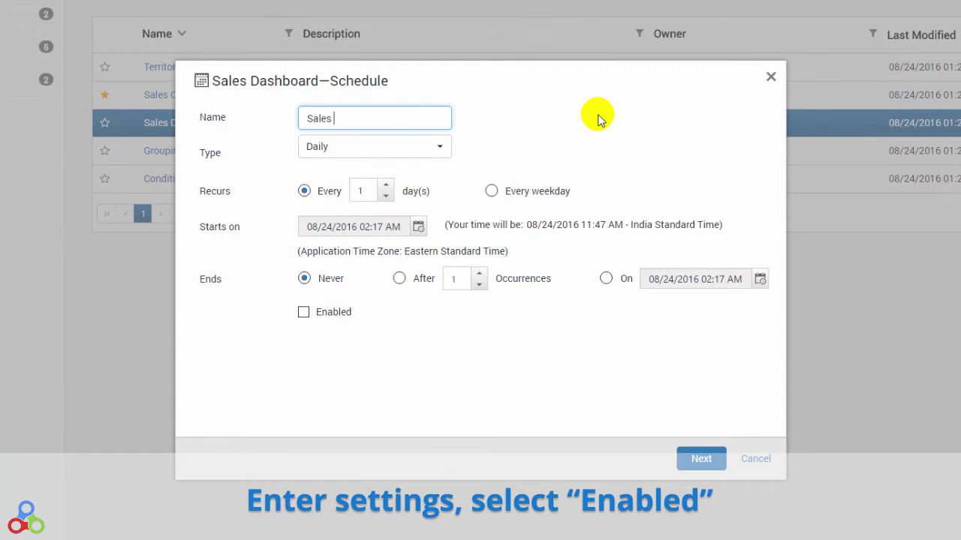
pyautogui.click(384, 187)
pyautogui.click(418, 225)
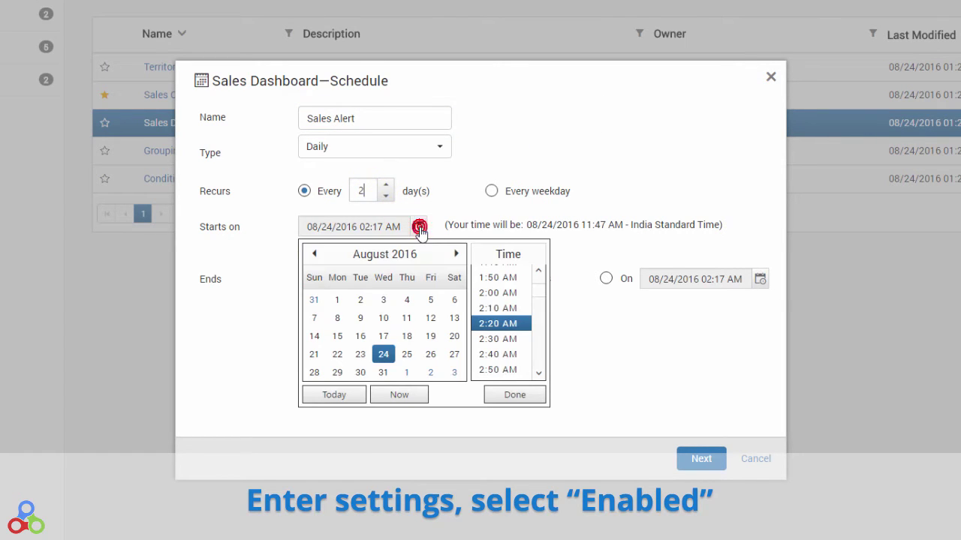
pyautogui.click(407, 354)
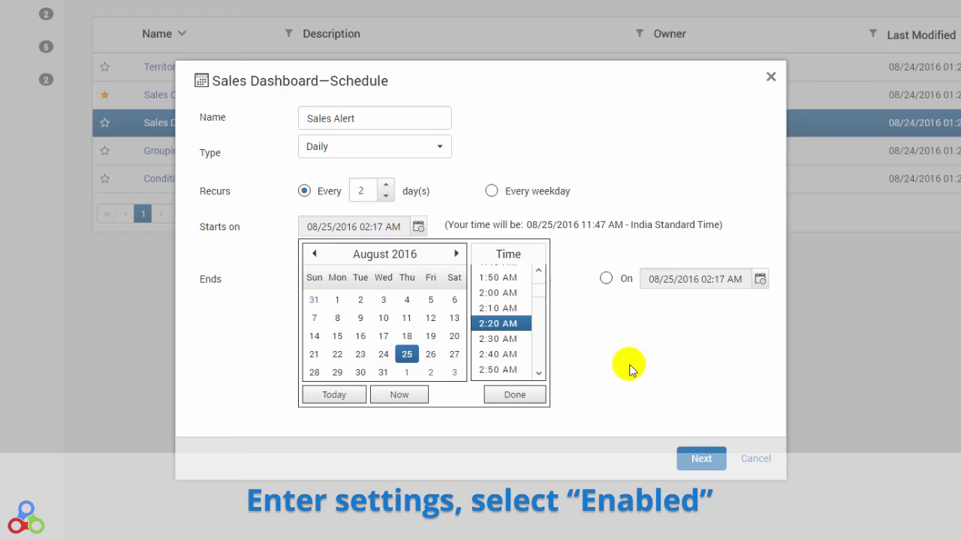
pyautogui.click(518, 393)
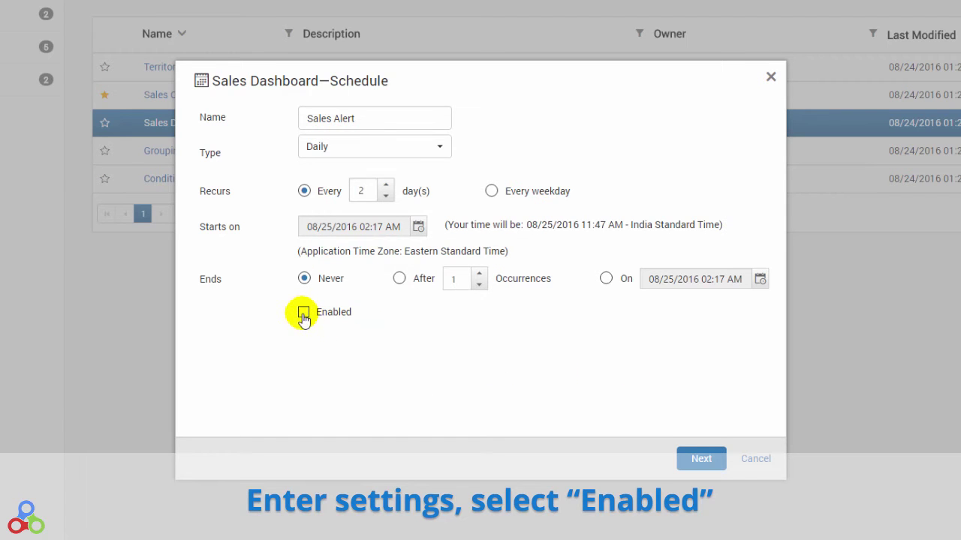
pyautogui.click(303, 314)
# Step: Add Administrator as the recipient and create the Sales Alert schedule
pyautogui.click(700, 458)
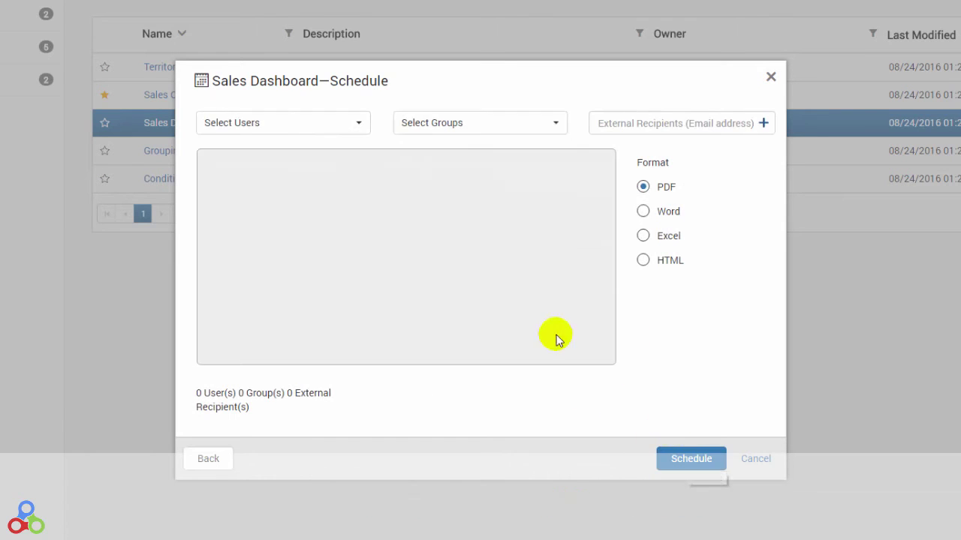
pyautogui.click(356, 128)
pyautogui.click(255, 201)
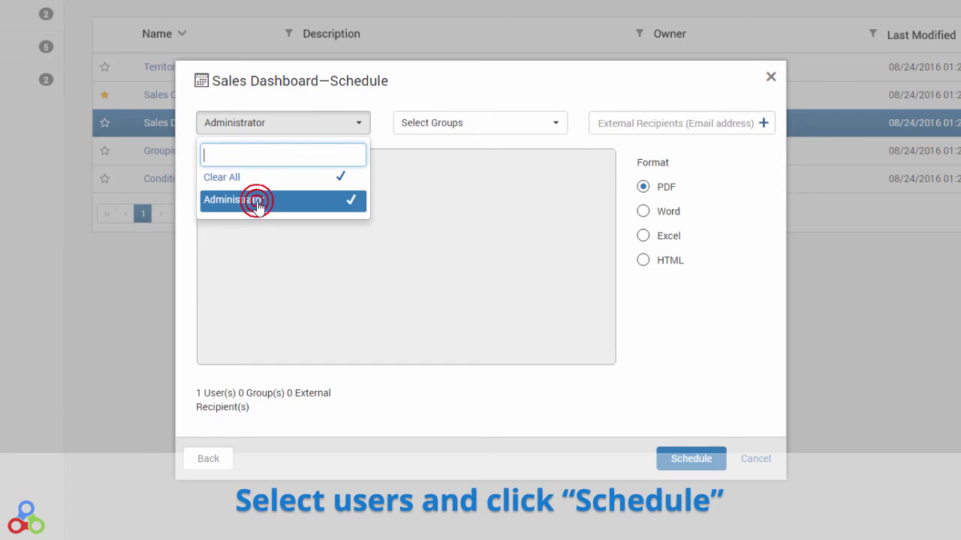
pyautogui.click(362, 270)
pyautogui.click(679, 455)
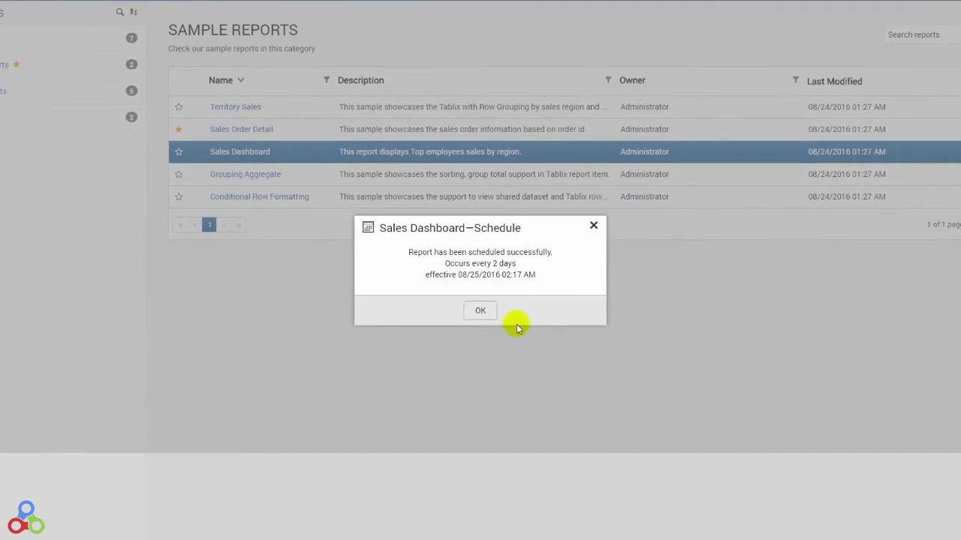
pyautogui.click(481, 312)
pyautogui.click(363, 14)
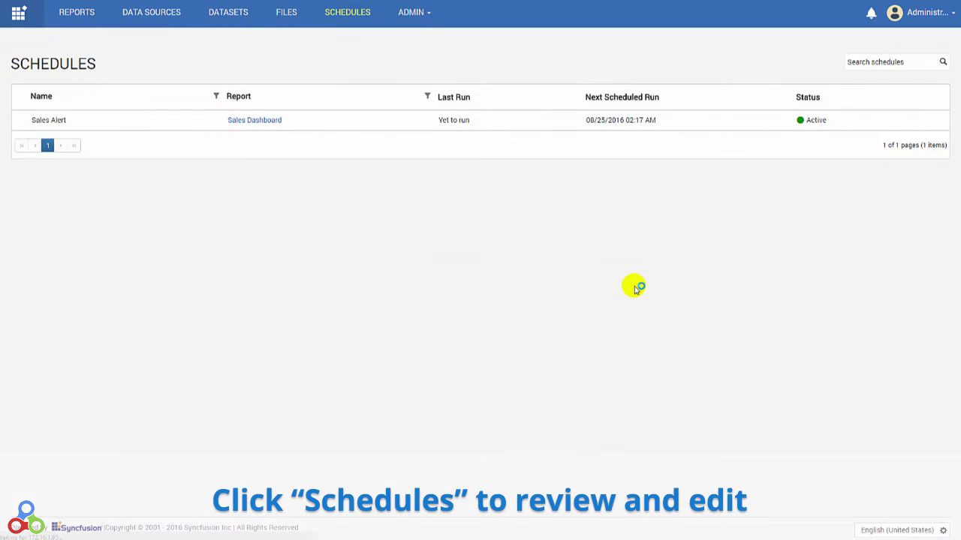
pyautogui.click(707, 126)
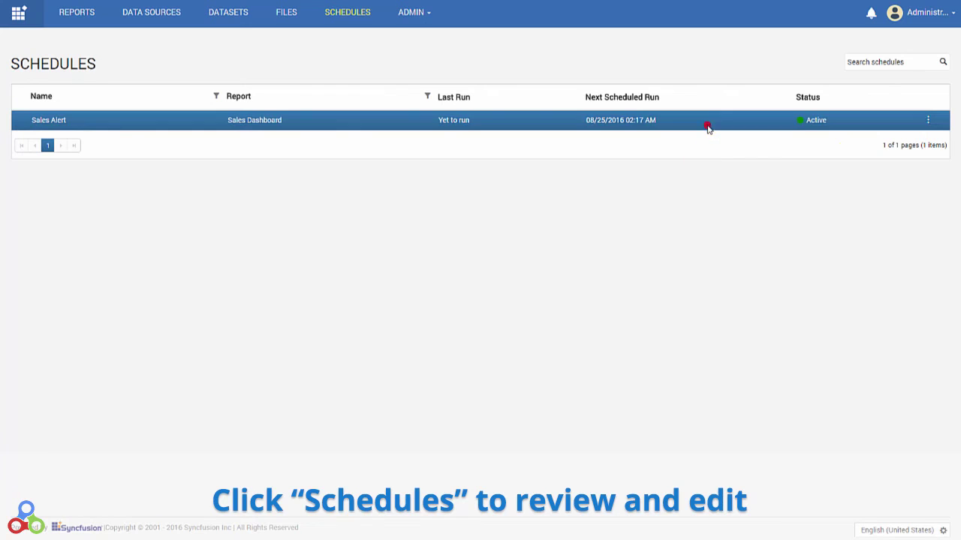
pyautogui.click(928, 121)
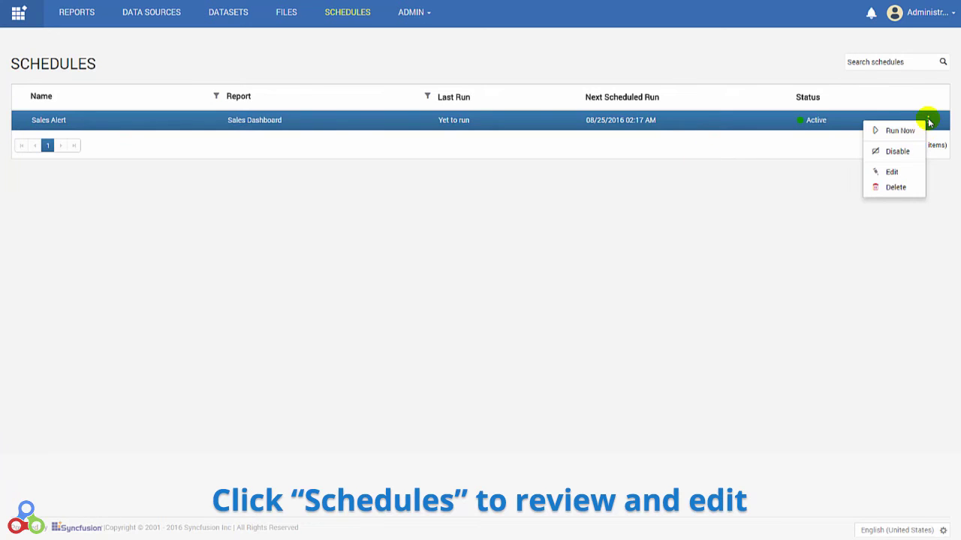
pyautogui.click(890, 173)
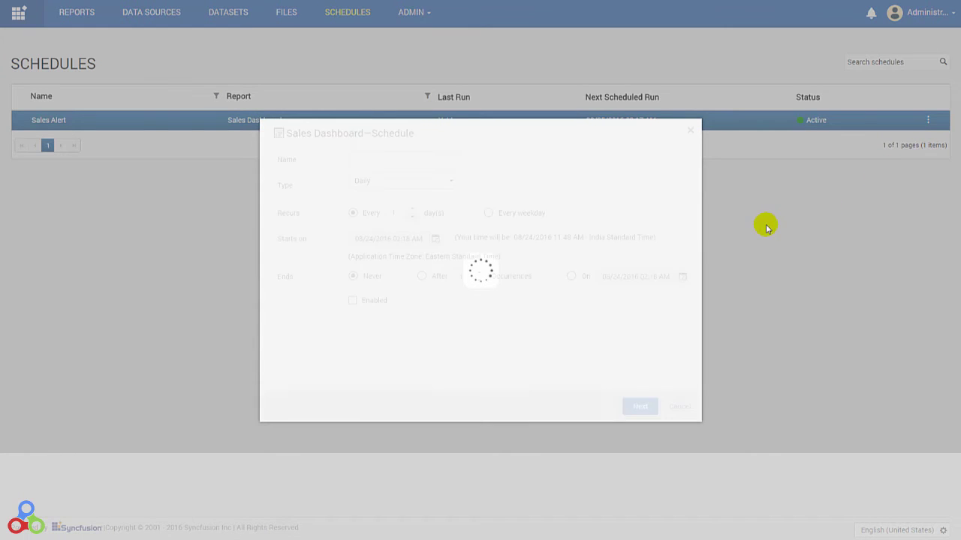
pyautogui.click(691, 130)
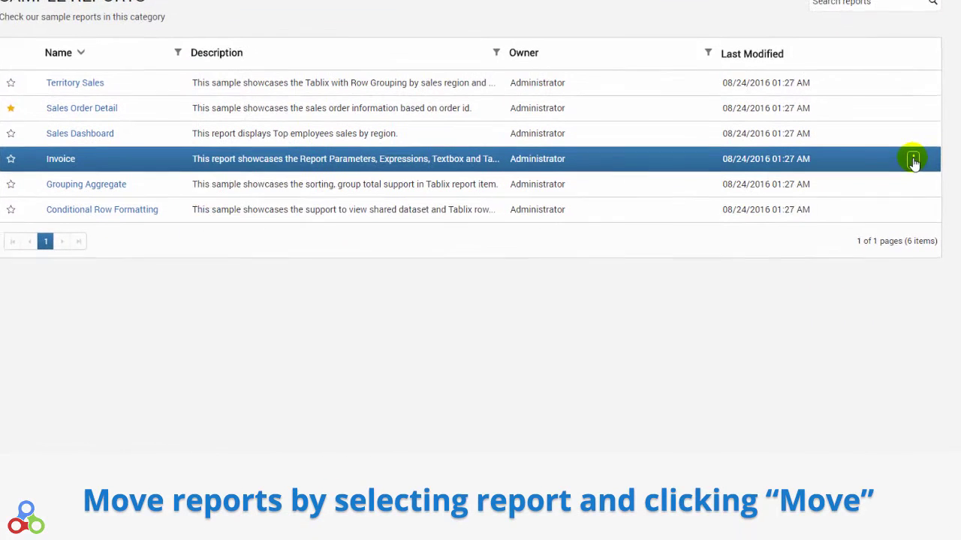
# Step: Move the Invoice report from Sample Reports into the Sales category
pyautogui.click(912, 159)
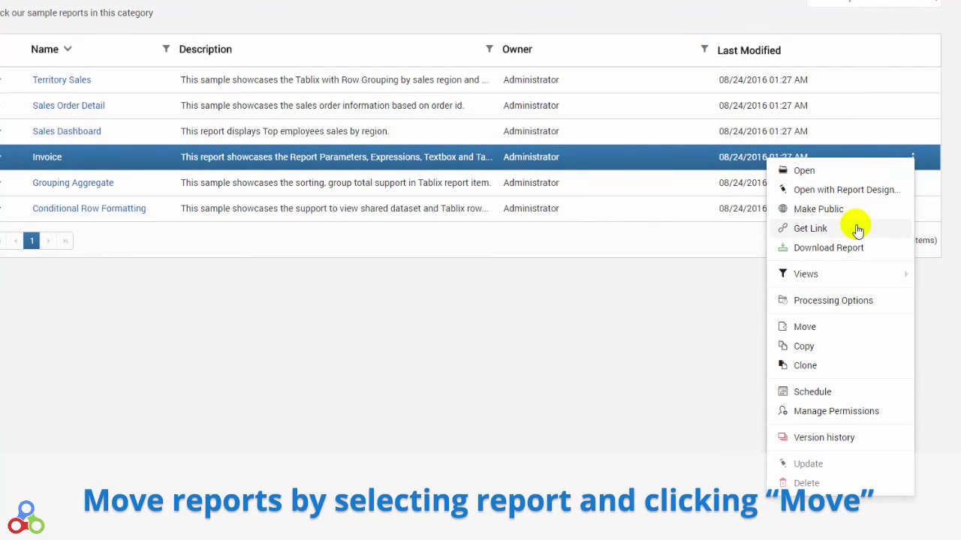
pyautogui.click(845, 326)
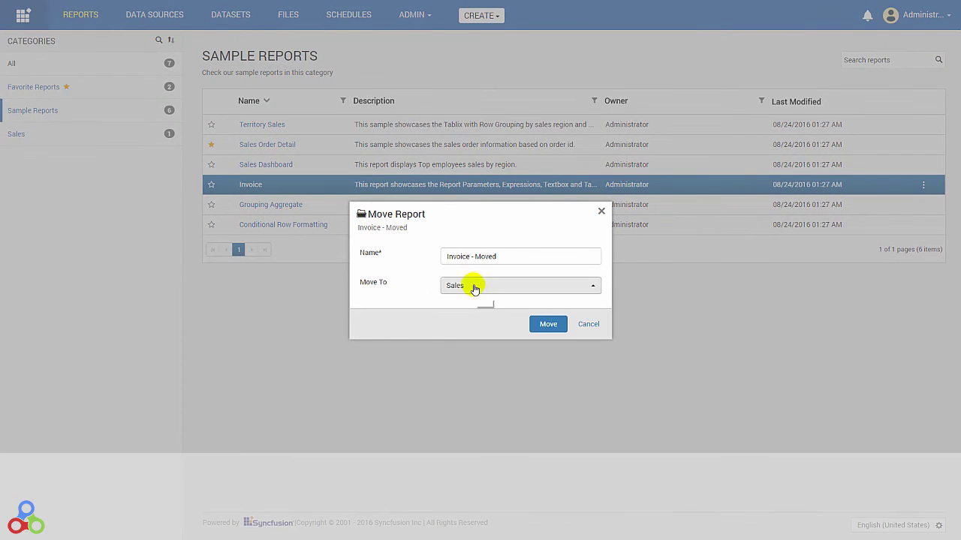
pyautogui.click(474, 289)
pyautogui.click(461, 263)
pyautogui.click(537, 330)
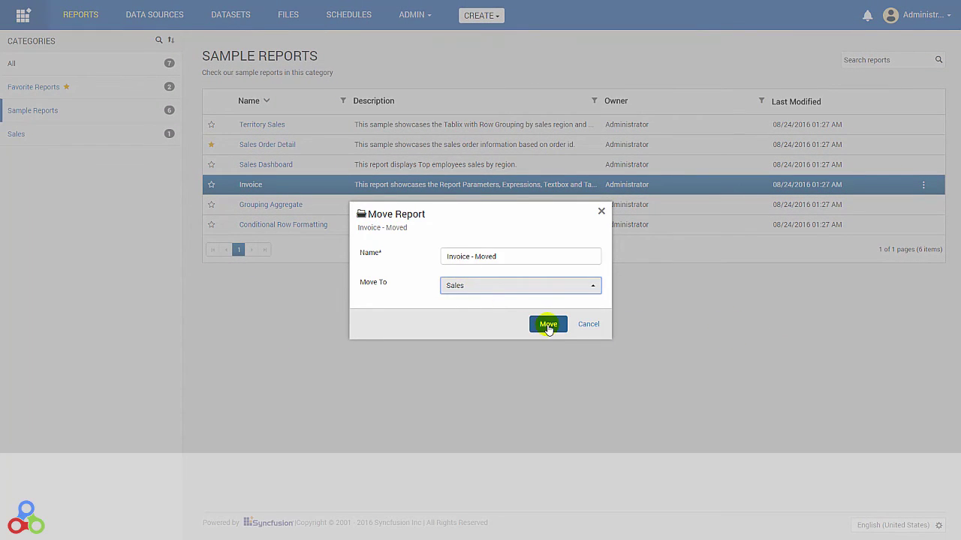
pyautogui.click(480, 297)
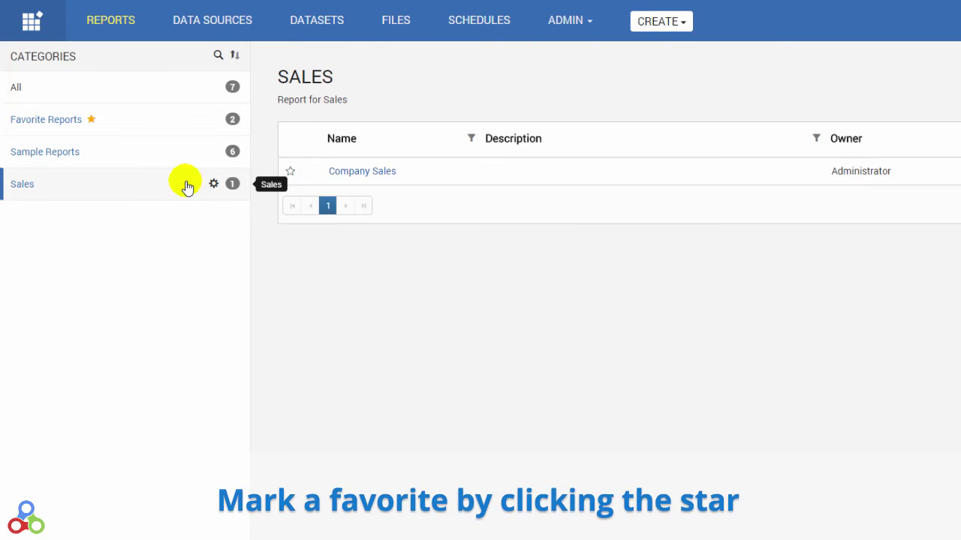
# Step: Star Company Sales as a favorite and unstar Sales Dashboard in Favorite Reports
pyautogui.click(289, 171)
pyautogui.click(167, 122)
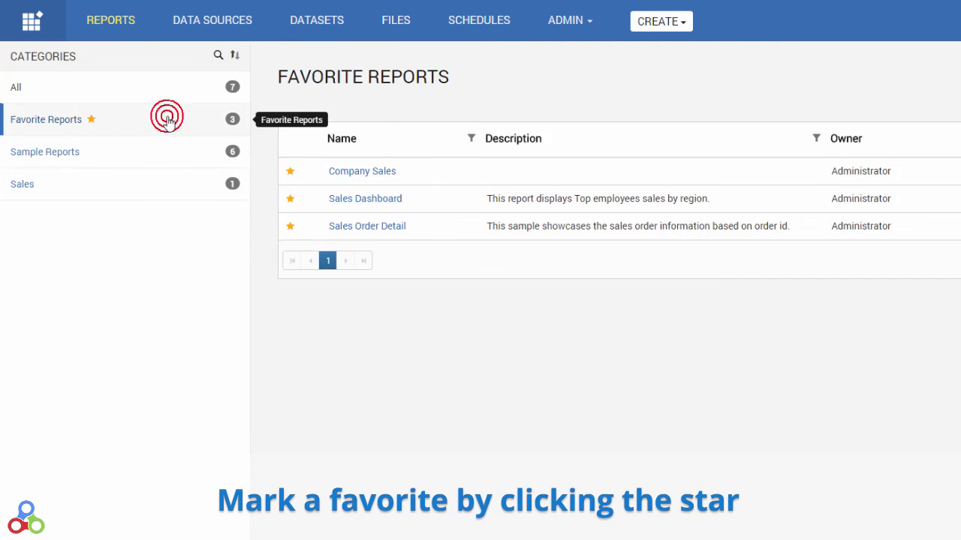
pyautogui.click(290, 198)
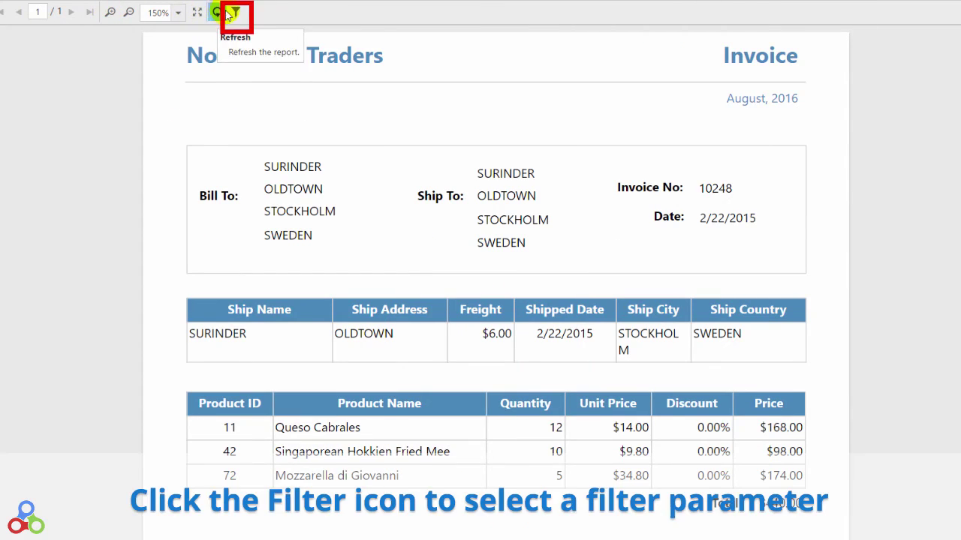
# Step: Filter the Invoice report to invoice 10250, then to invoice 10252
pyautogui.click(234, 13)
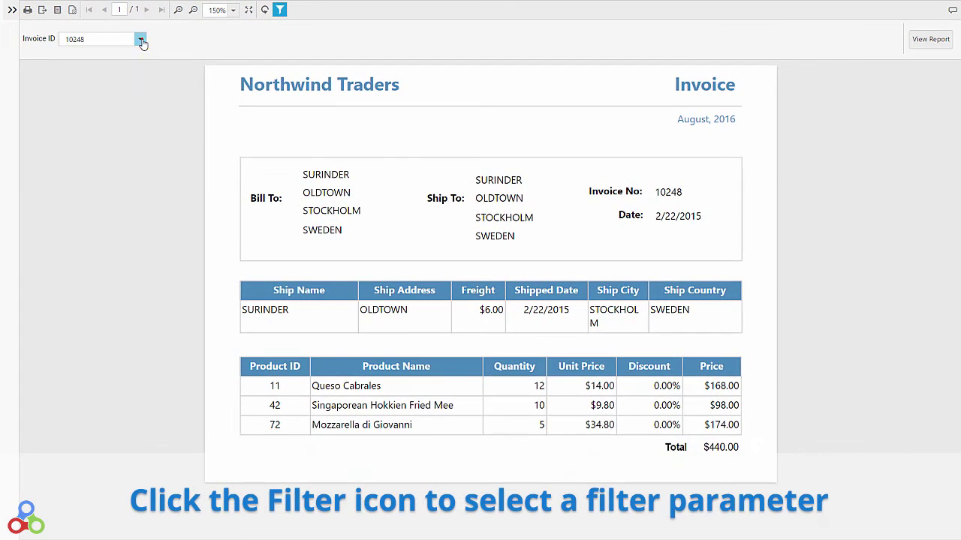
pyautogui.click(141, 39)
pyautogui.click(98, 77)
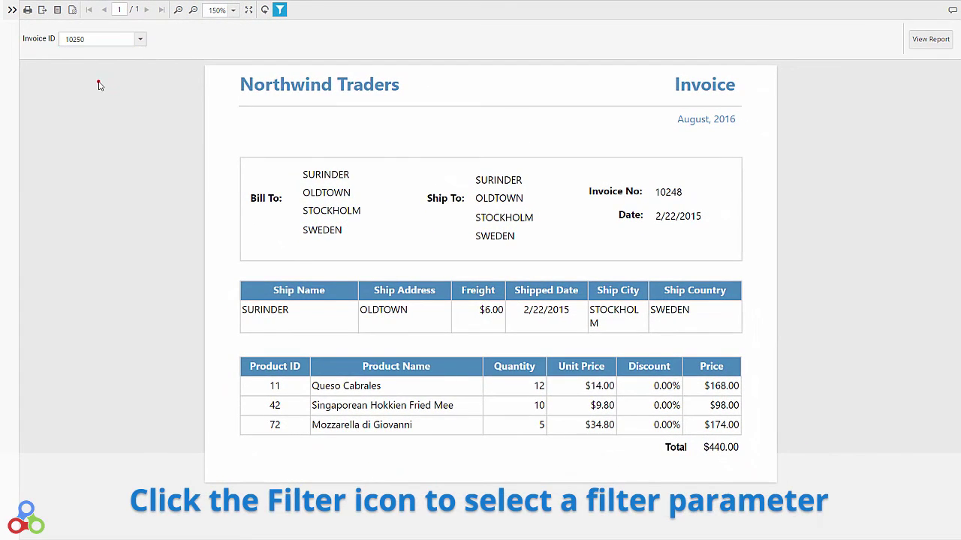
pyautogui.click(935, 38)
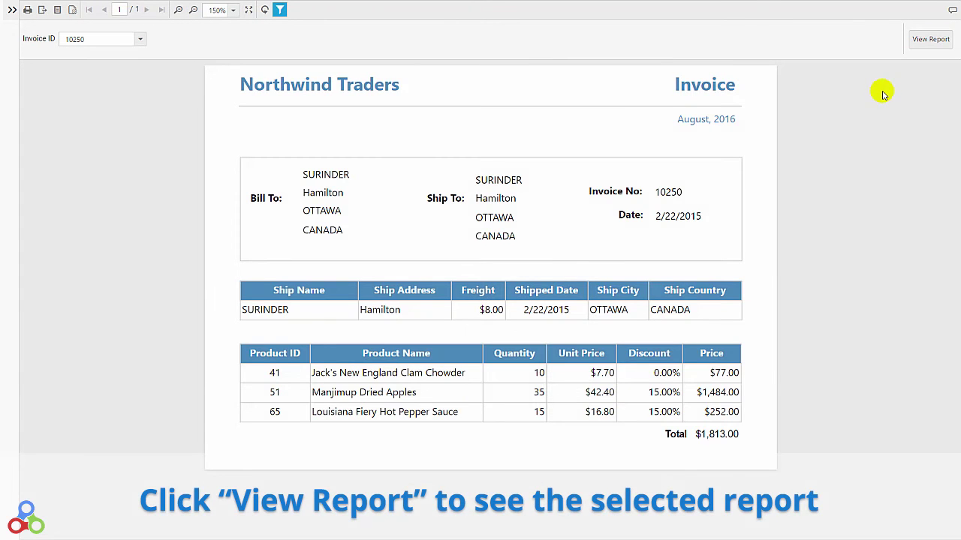
pyautogui.click(139, 39)
pyautogui.click(107, 108)
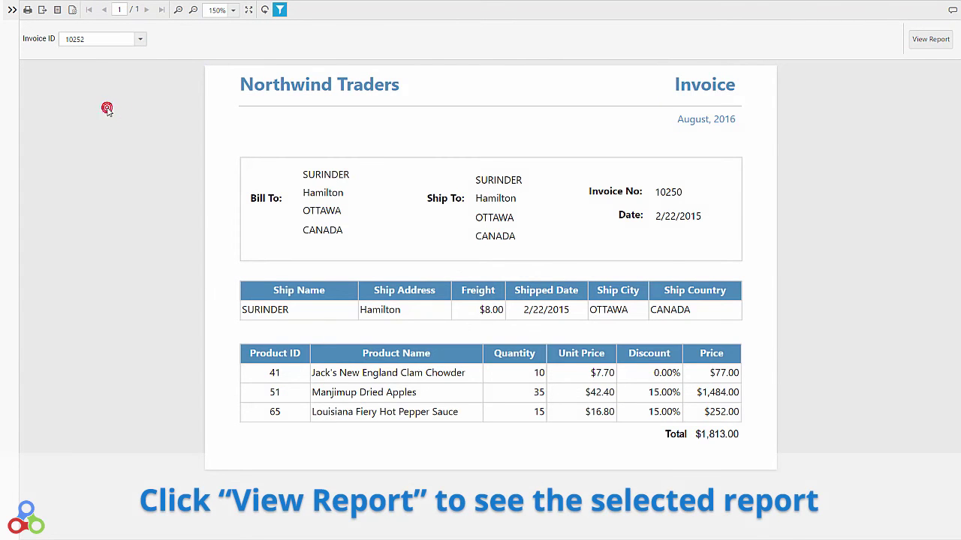
pyautogui.click(929, 39)
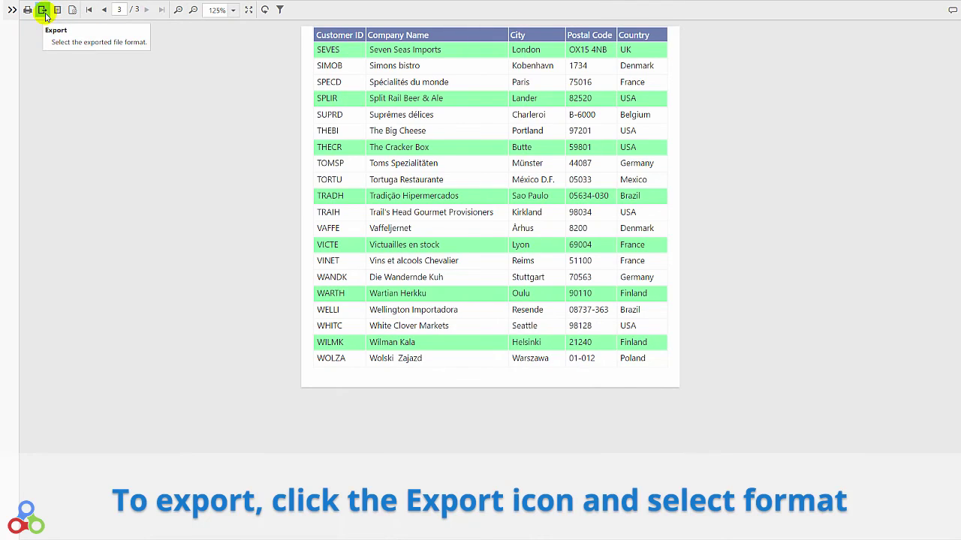
# Step: Export the customer list report as a PDF
pyautogui.click(44, 12)
pyautogui.click(44, 29)
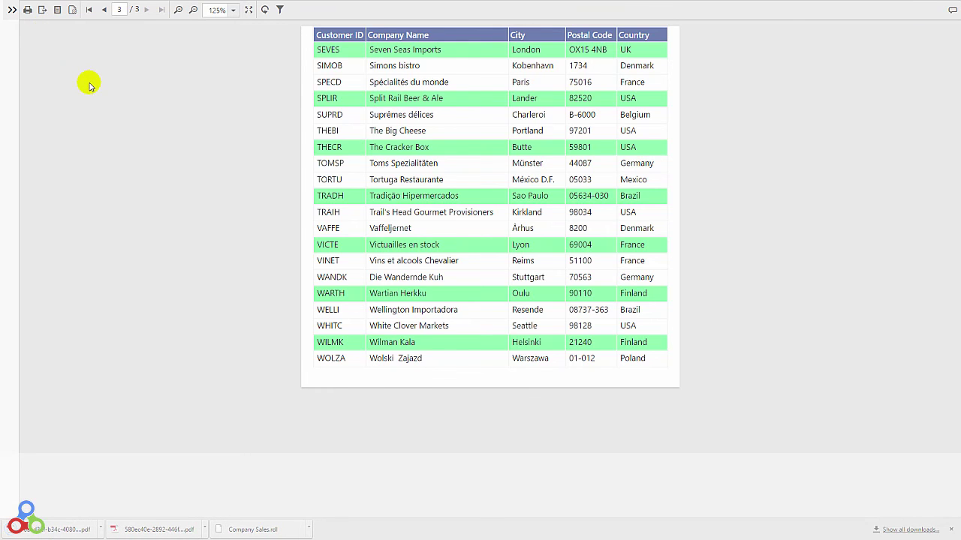
# Step: Show the print layout with Executive paper size in landscape orientation
pyautogui.click(57, 10)
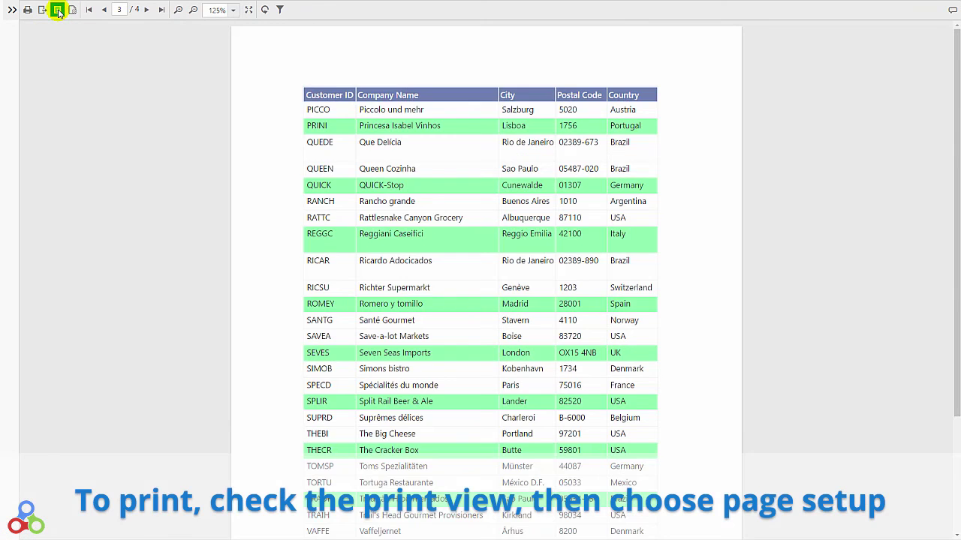
pyautogui.click(72, 10)
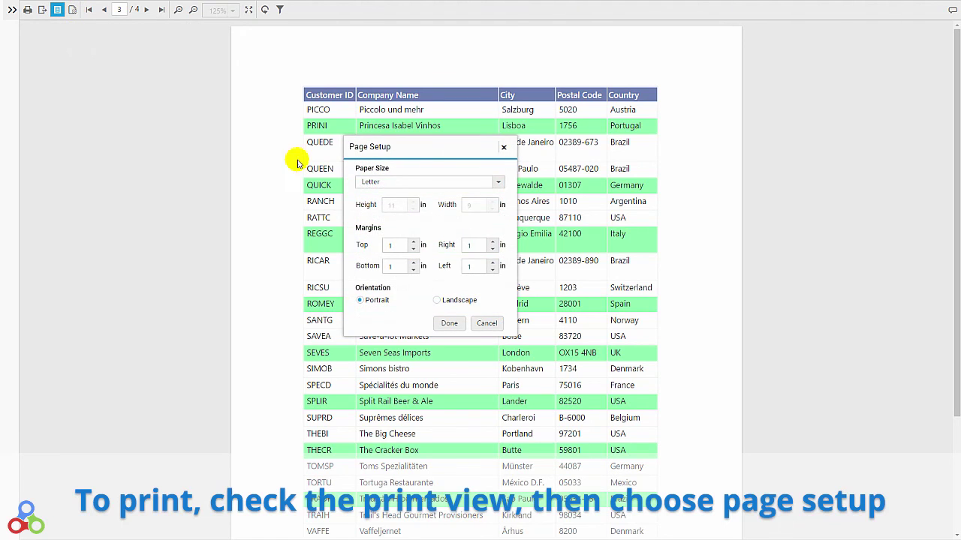
pyautogui.click(403, 184)
pyautogui.click(388, 200)
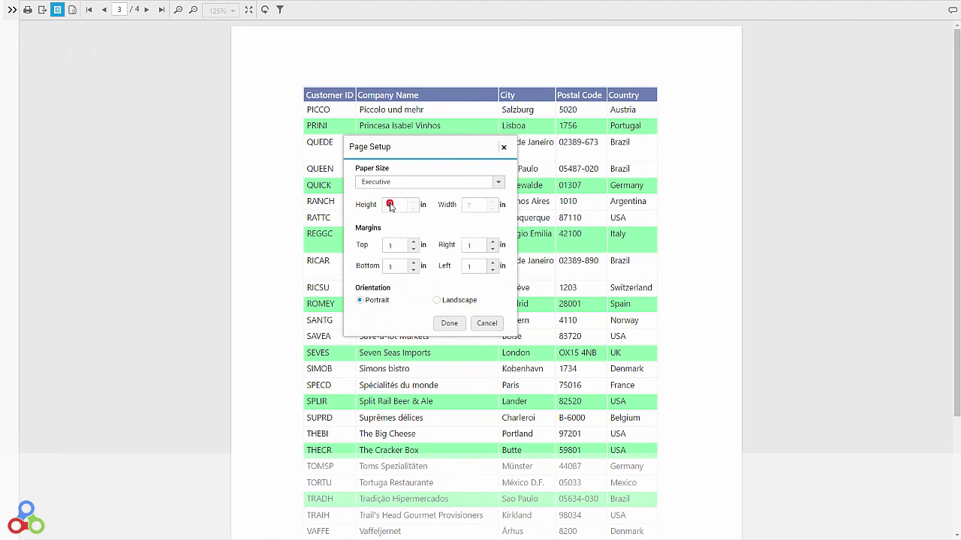
pyautogui.click(449, 322)
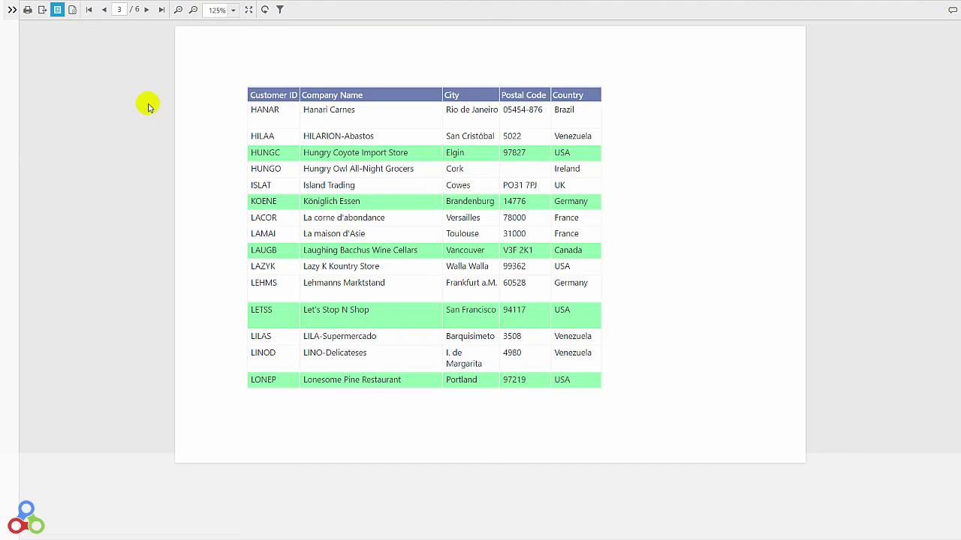